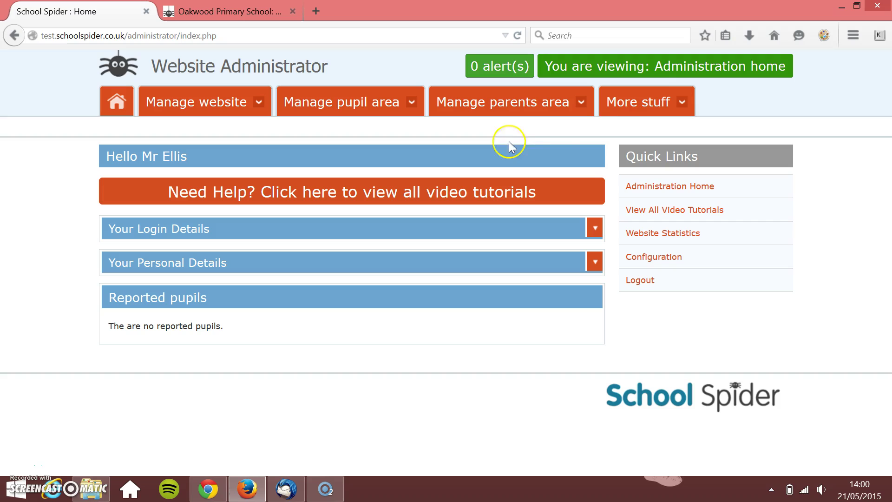
Step: Open the More stuff menu of extra administration options
click(671, 103)
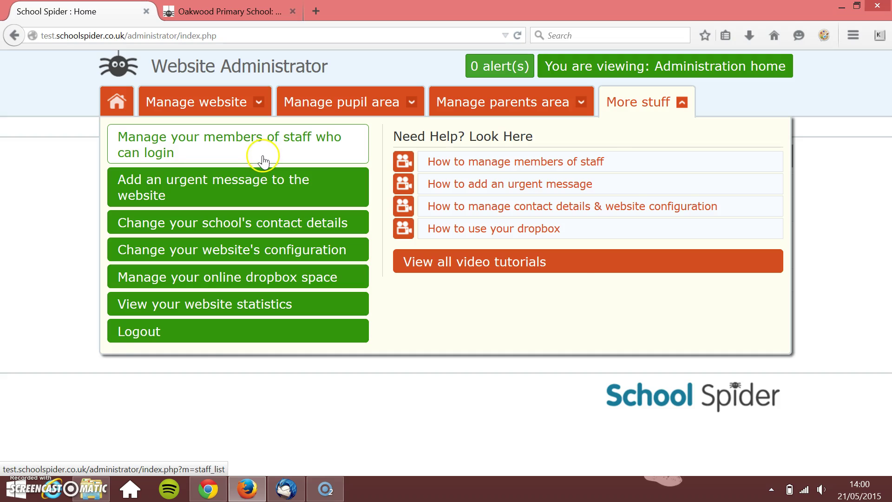
Step: Go to 'Manage your members of staff who can login' to list all staff
click(263, 160)
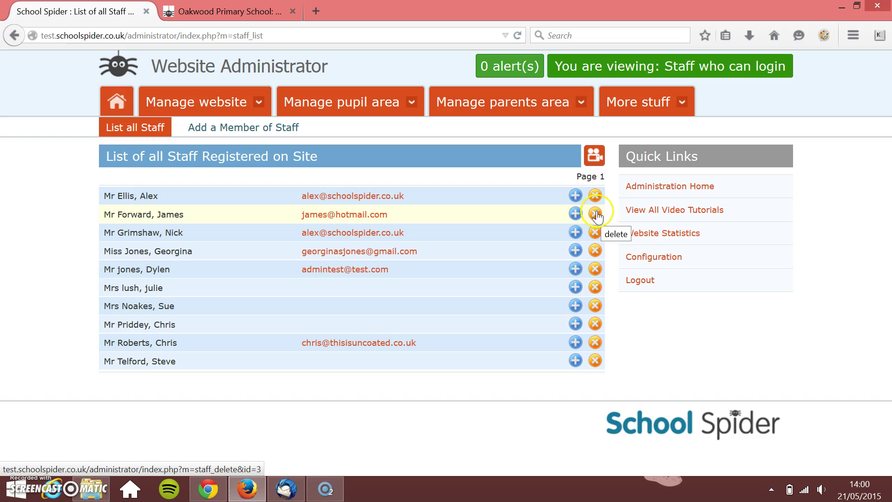
Step: Start a new member of staff record with the title set to Mr
click(228, 129)
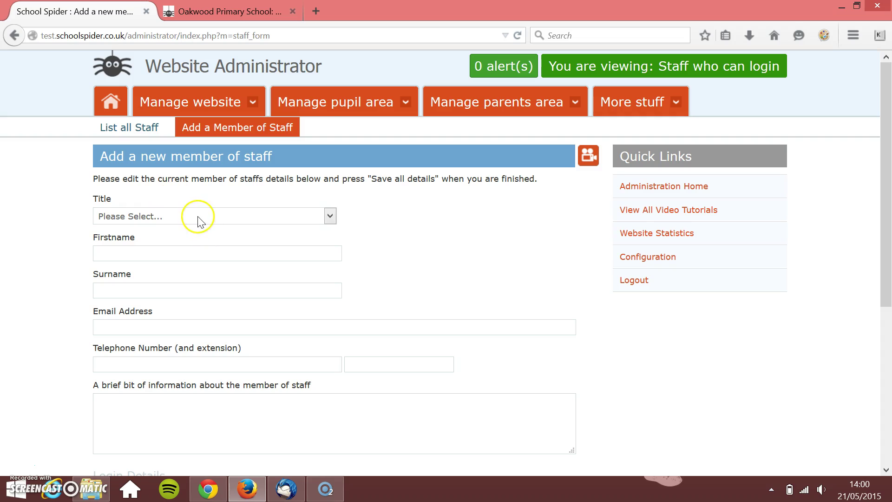
click(198, 216)
click(185, 242)
scroll(179, 257, down, 3)
scroll(194, 109, up, 3)
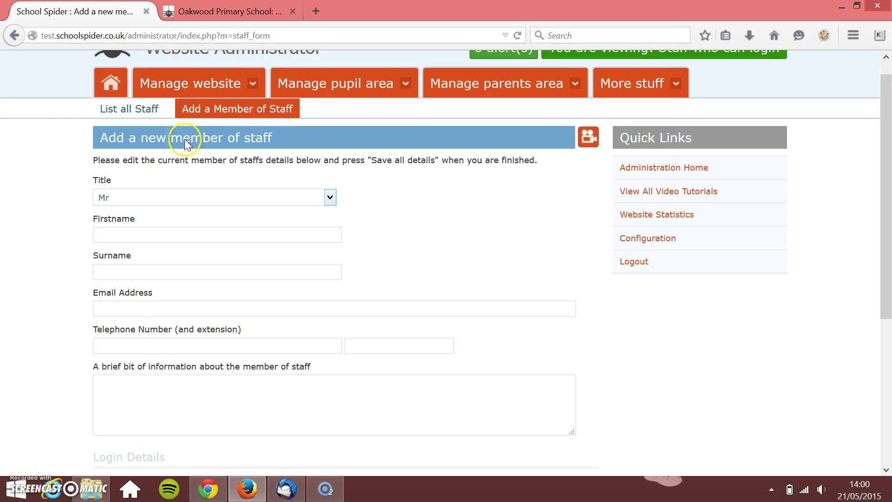
Step: Enter the new teacher's first name, surname and e-mail address
click(180, 252)
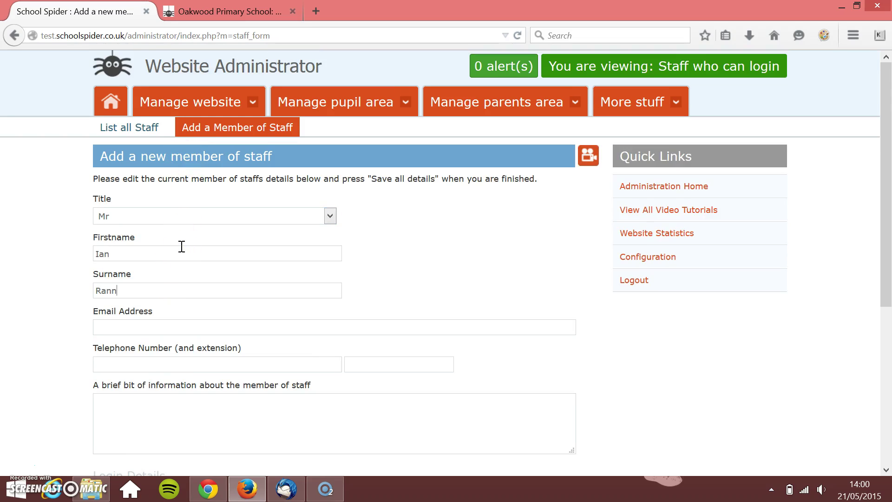
click(176, 330)
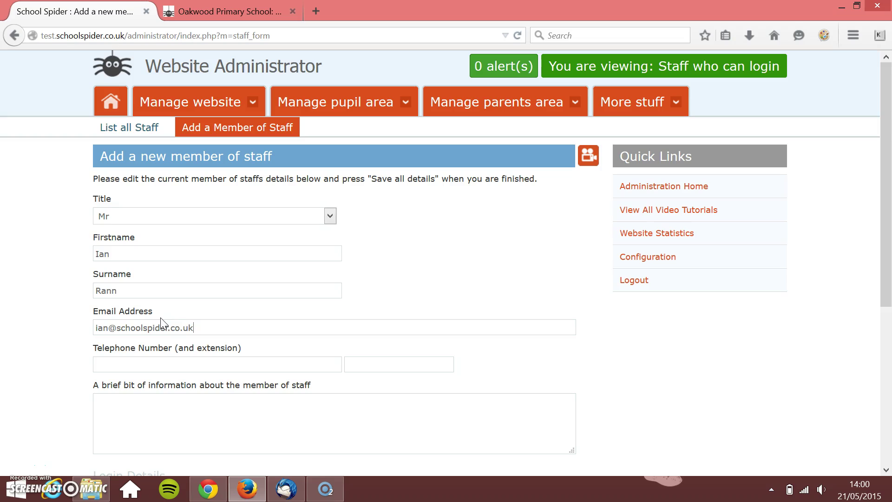
scroll(160, 317, down, 3)
click(160, 248)
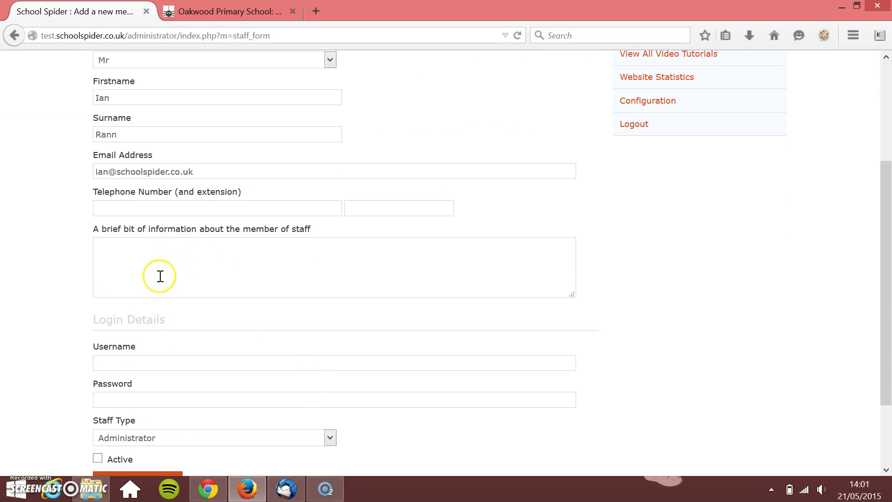
scroll(160, 321, down, 2)
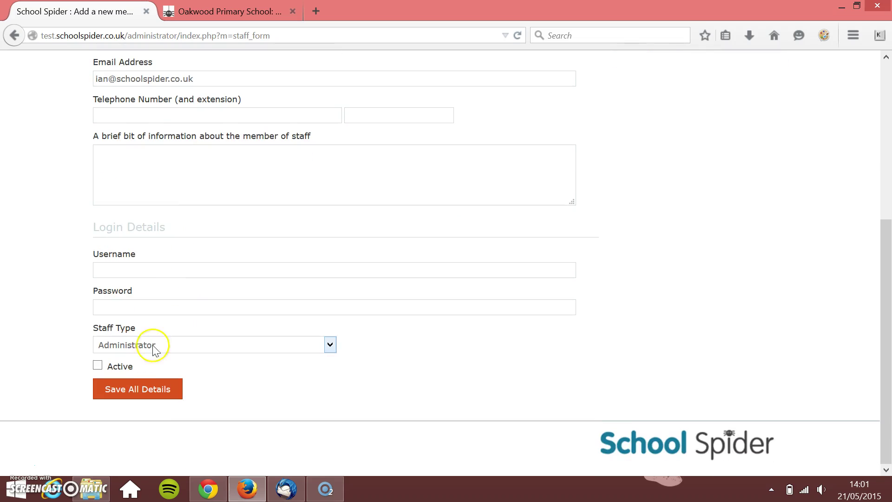
Step: Enter the new teacher's login username and account password
click(137, 270)
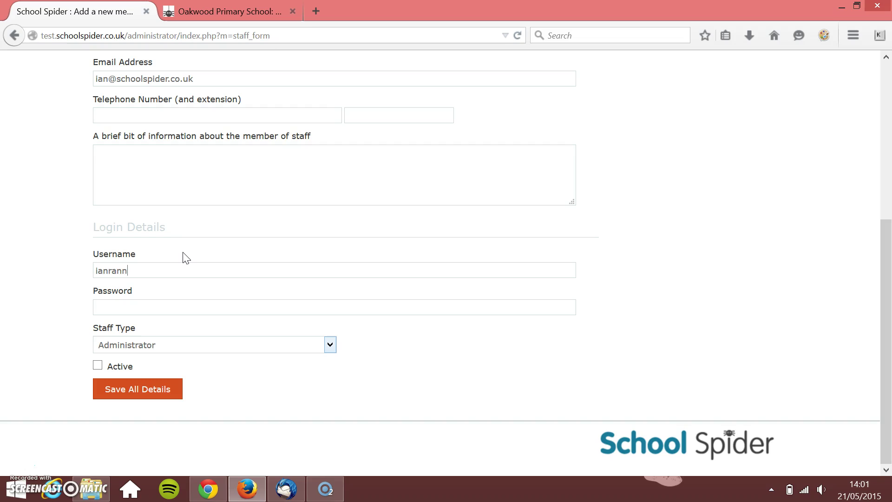
key(Tab)
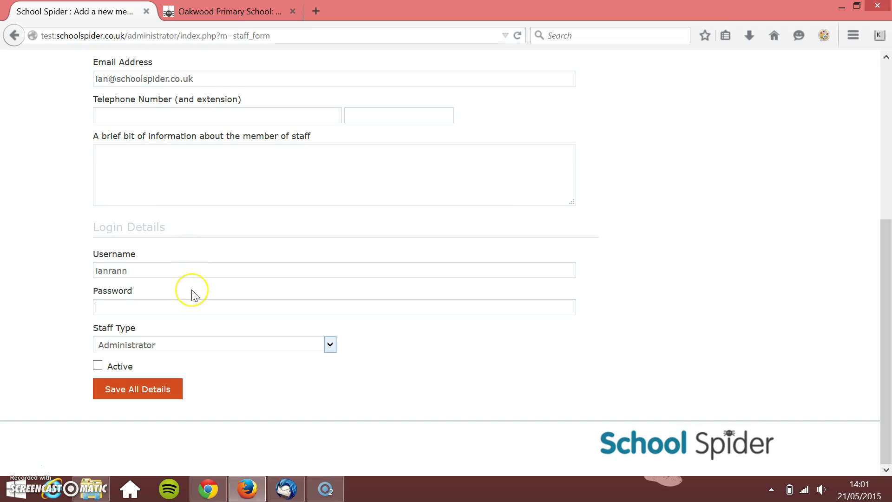
Step: Keep Staff Type as Administrator, tick Active, and save all the staff details
click(145, 308)
click(330, 345)
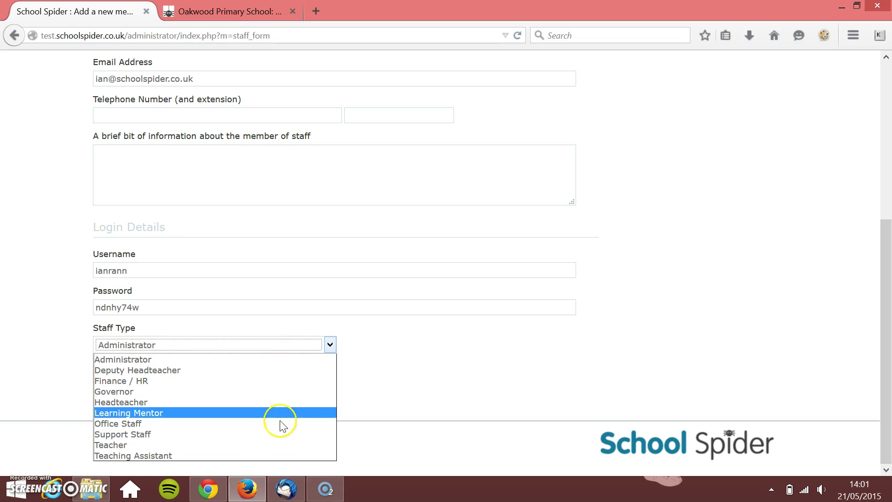
click(327, 345)
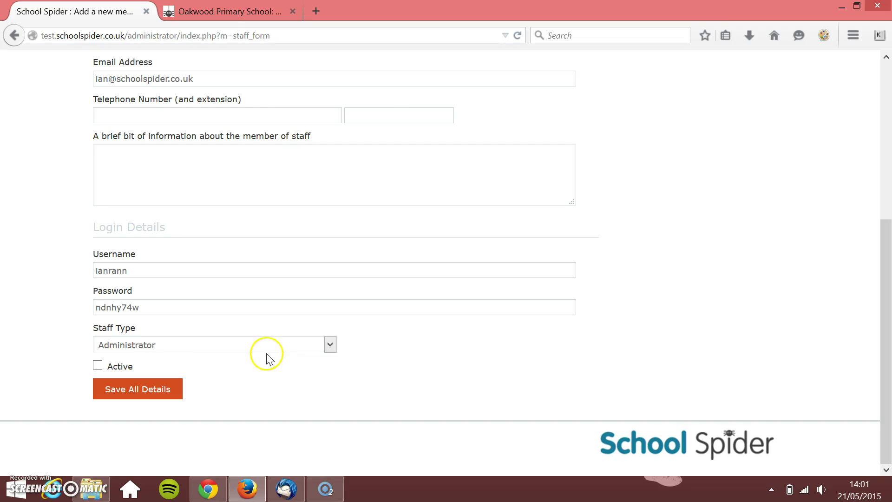
click(270, 347)
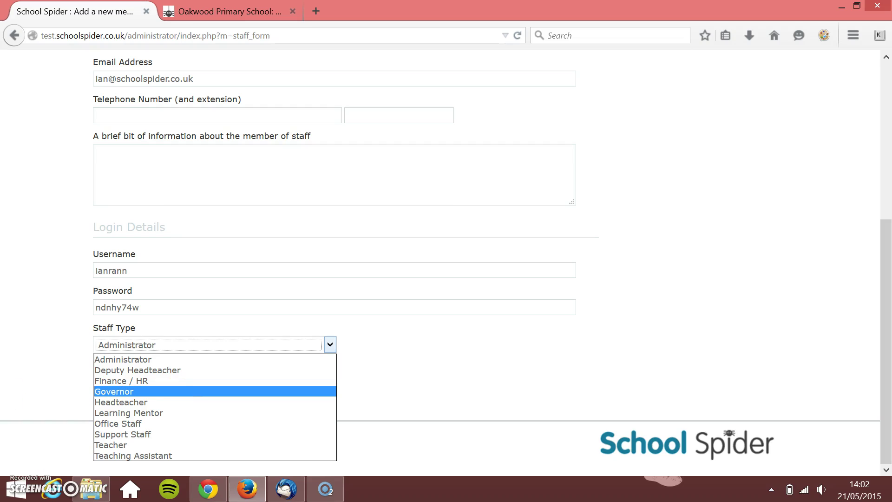
click(105, 361)
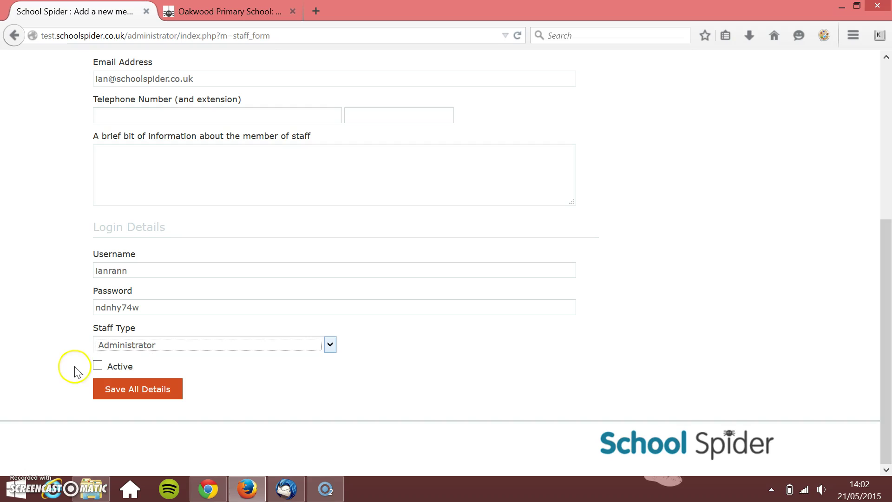
click(97, 366)
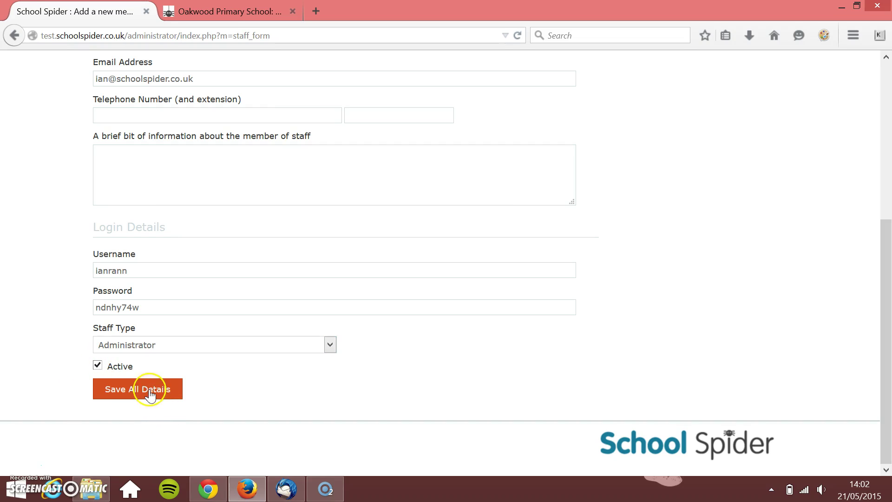
click(155, 401)
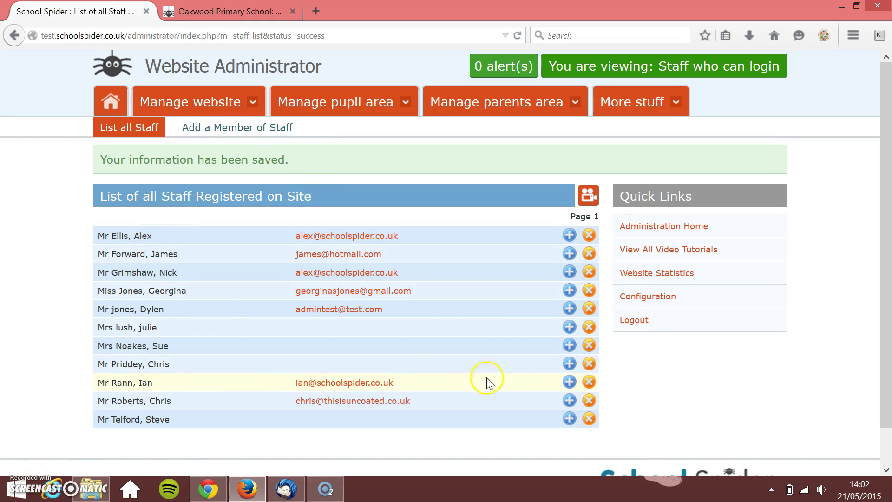
Step: Open the new staff member's record for editing from the staff list
click(568, 382)
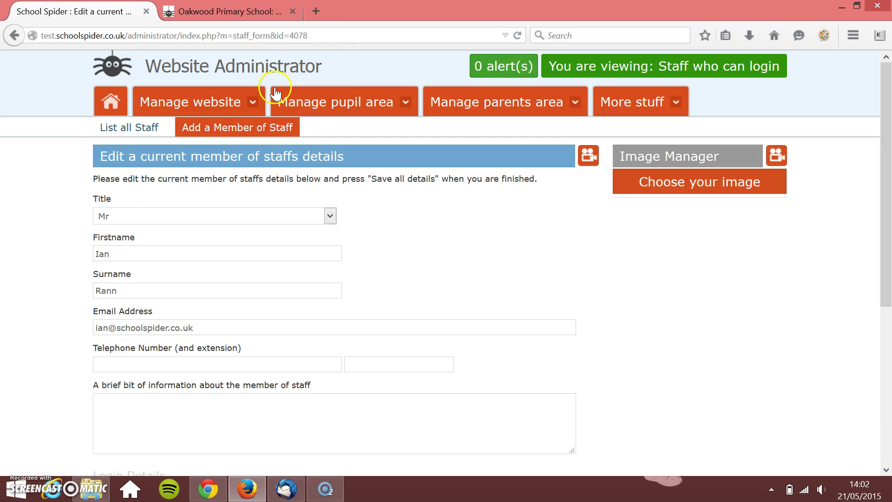
scroll(409, 340, down, 3)
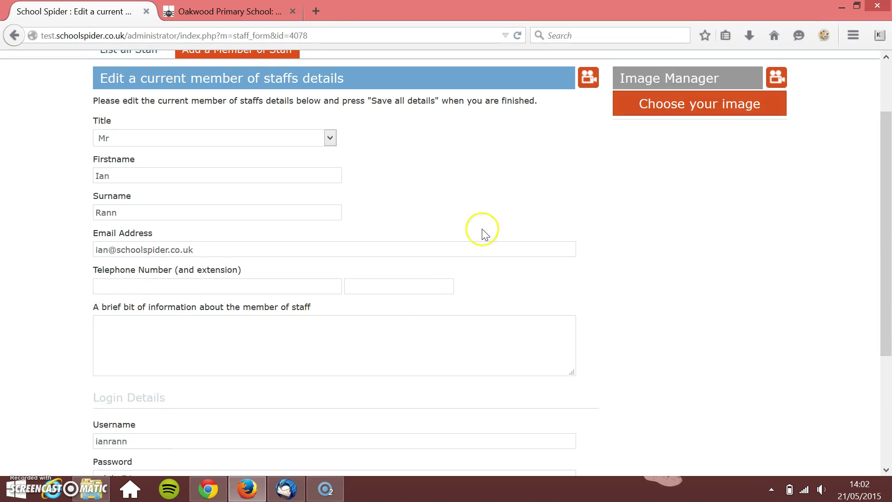
scroll(697, 243, up, 3)
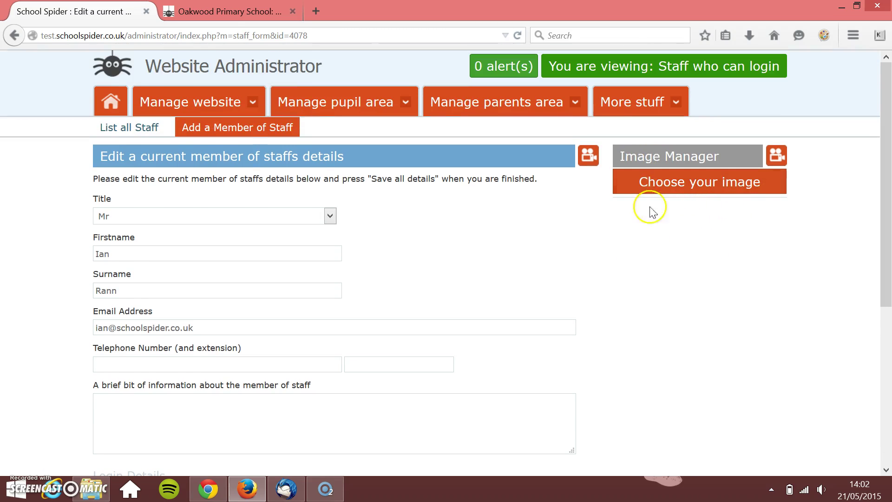
scroll(434, 329, down, 9)
scroll(574, 280, up, 9)
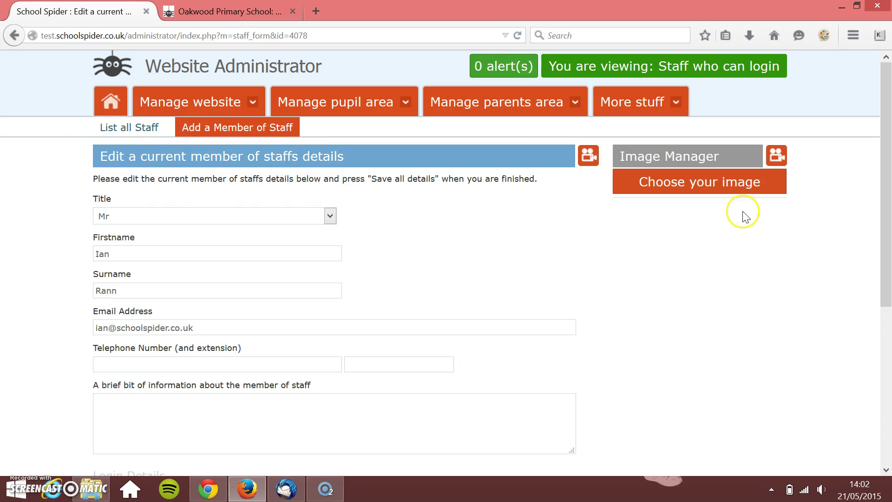
Step: Upload the liverpool3 picture as the staff member's photo
click(679, 193)
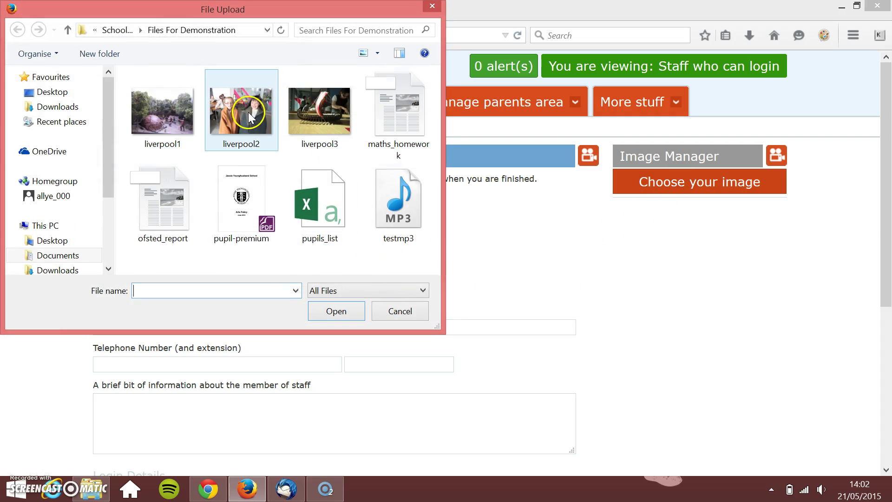
double_click(317, 99)
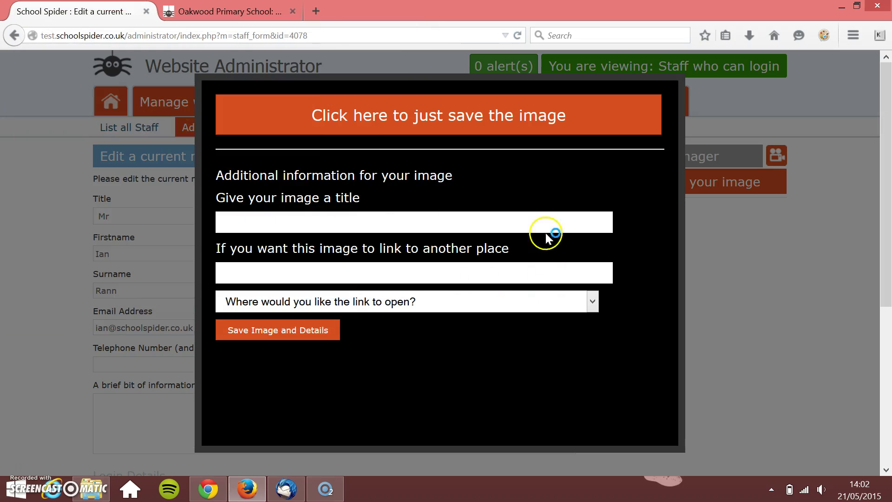
click(472, 115)
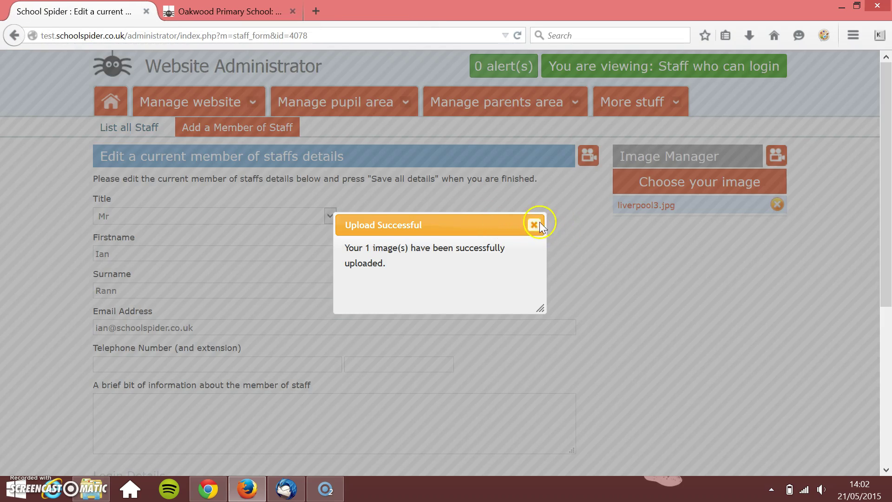
click(538, 224)
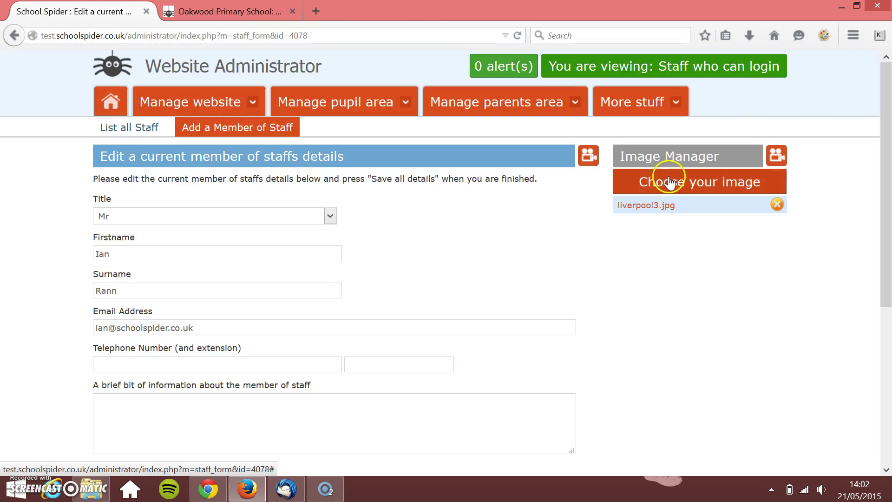
Step: Add the bio 'has been teaching for over 10 years' and save the record
scroll(592, 243, down, 5)
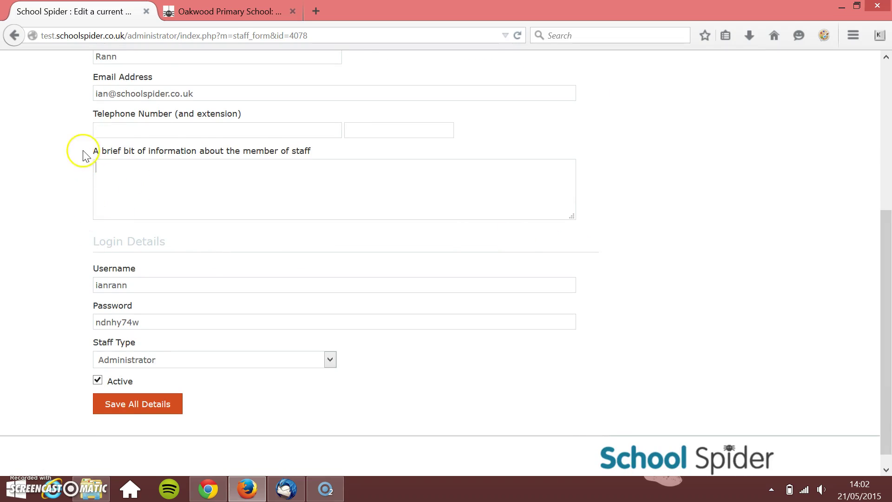
click(204, 200)
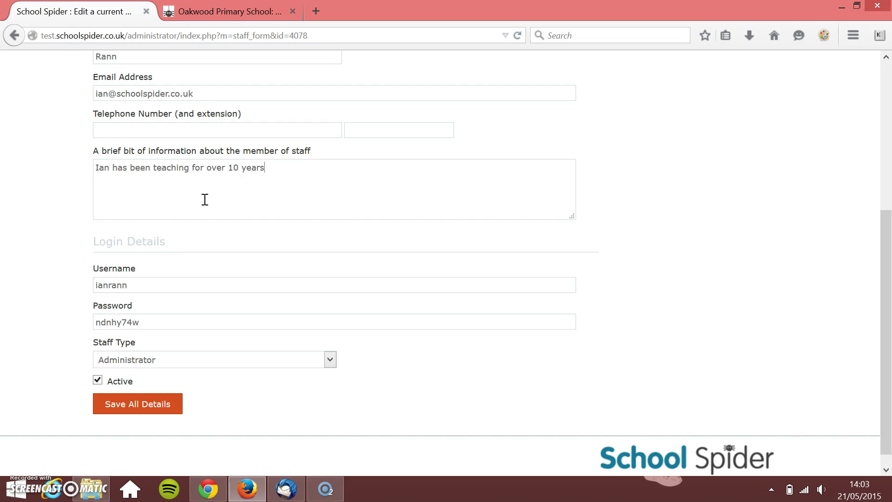
click(119, 411)
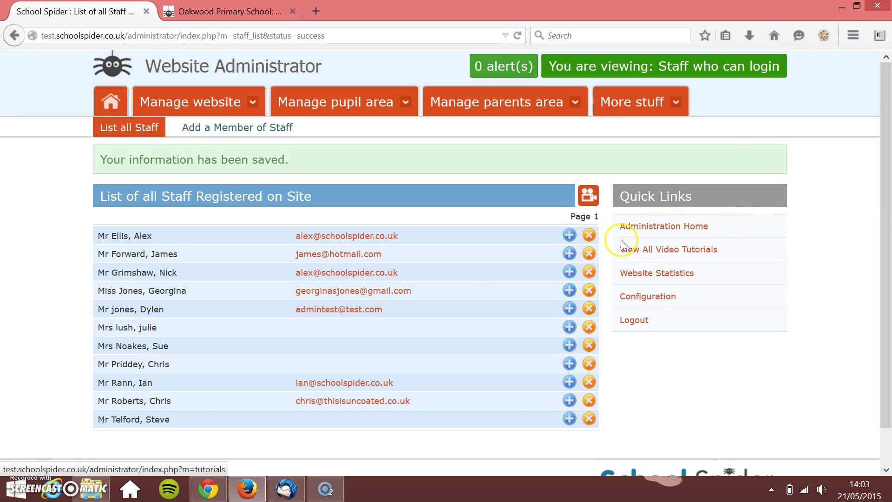
click(232, 13)
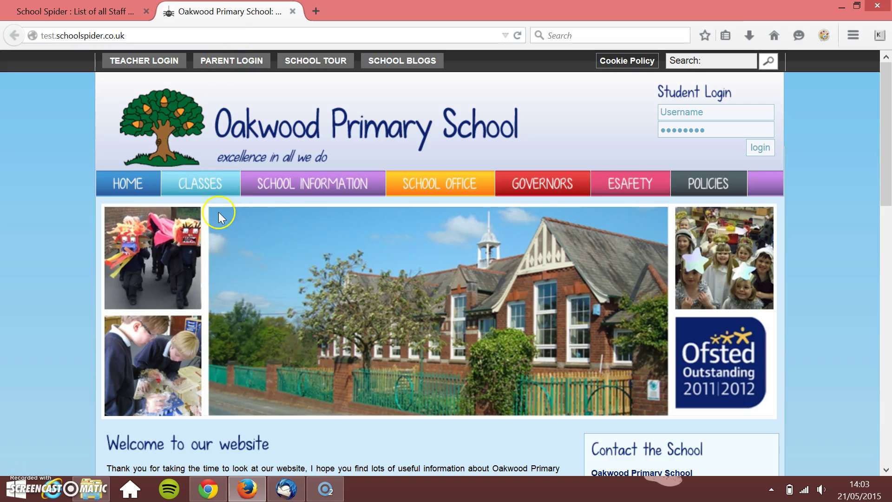
mouse_move(200, 184)
click(184, 351)
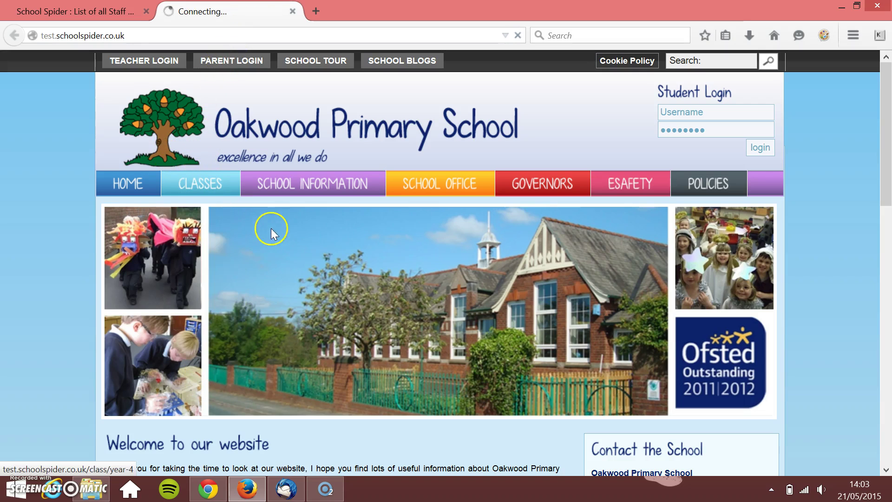
scroll(368, 254, down, 6)
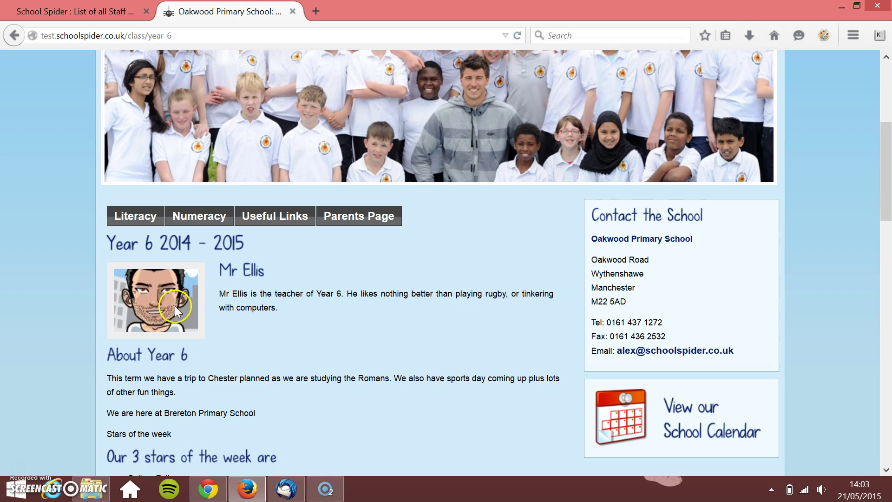
click(103, 17)
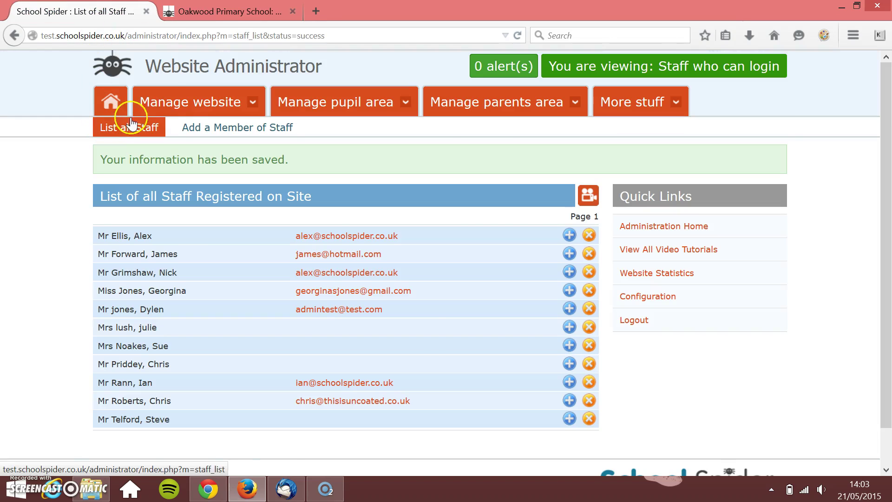
Step: Open the Year 6 class for editing from the class page list
mouse_move(190, 109)
click(166, 140)
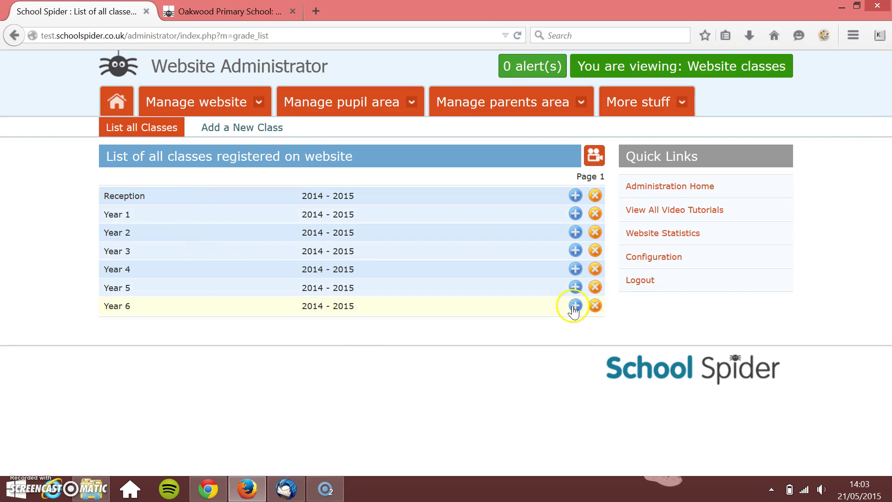
click(575, 305)
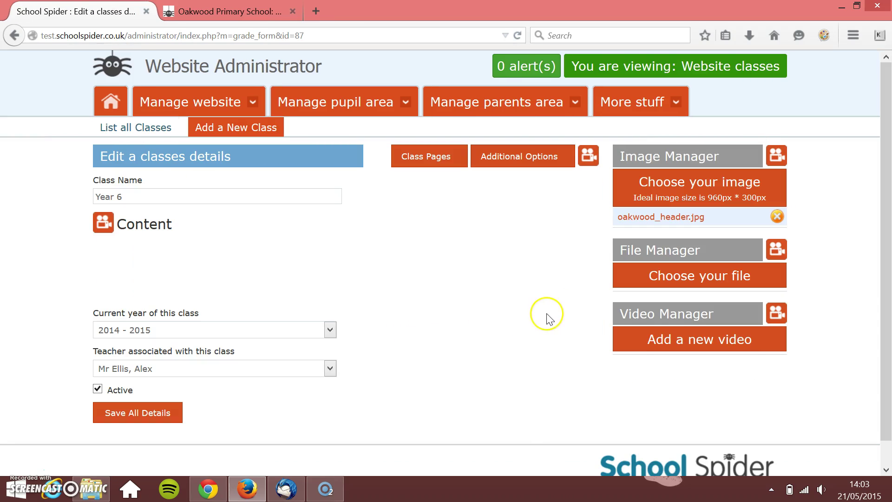
scroll(74, 267, down, 3)
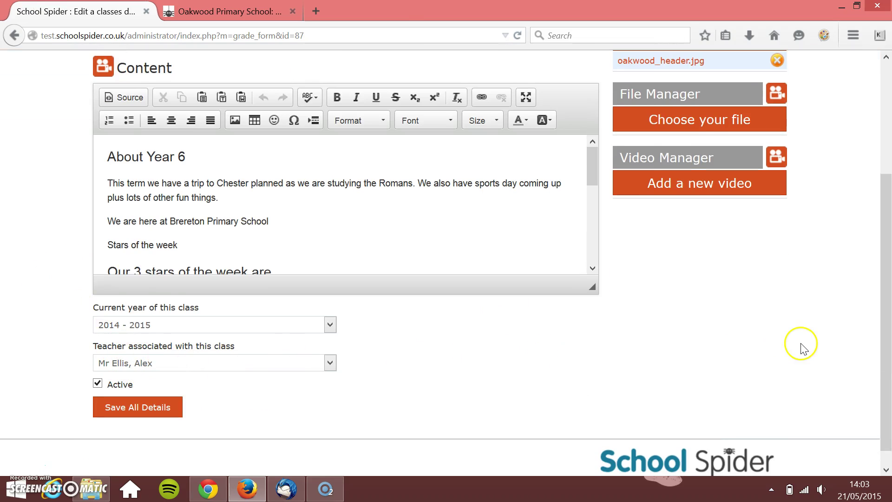
scroll(801, 346, up, 3)
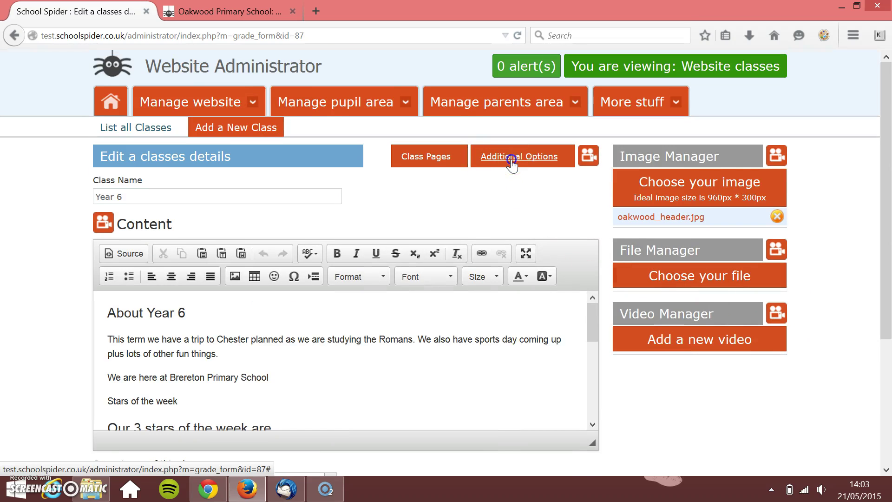
Step: Under Additional Options, set the new staff member as Year 6's second teacher
click(504, 157)
click(208, 283)
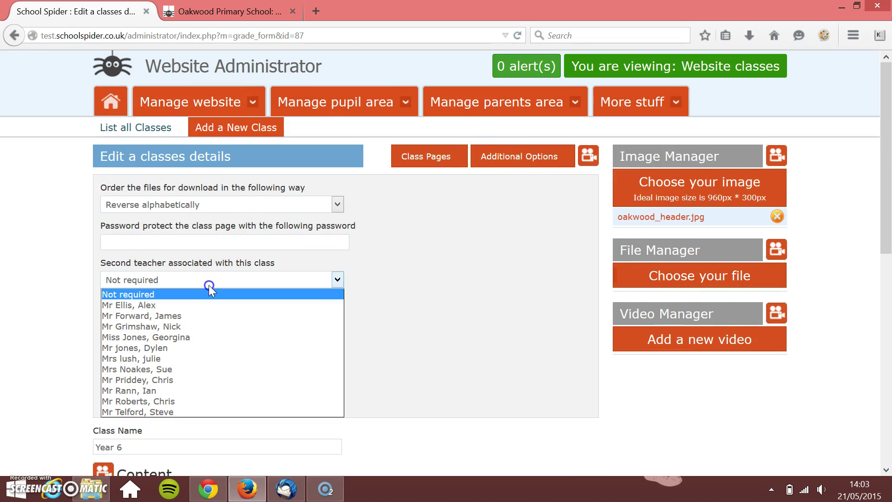
click(172, 390)
scroll(484, 286, down, 10)
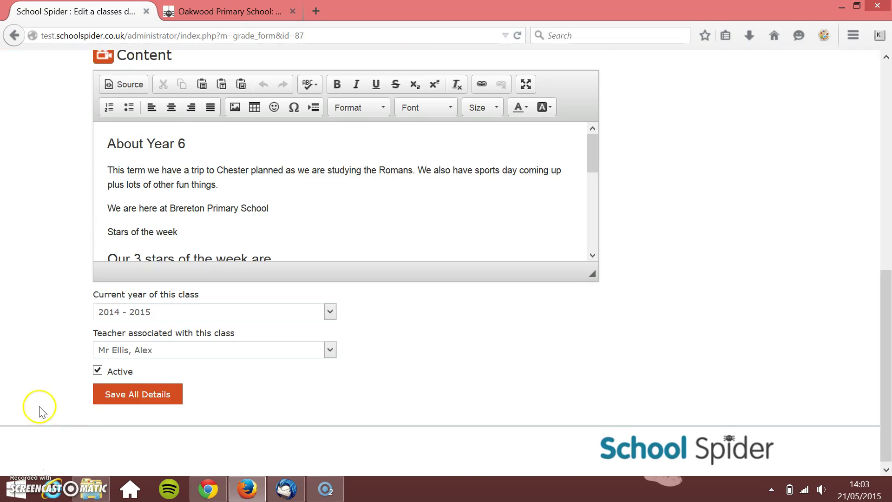
Step: Save the Year 6 class, then reload the public Year 6 page to check the new teacher
click(153, 399)
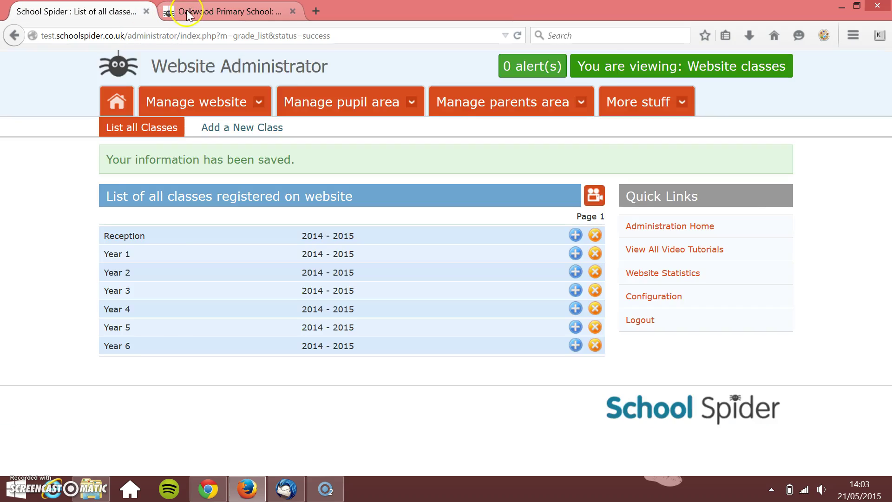
click(179, 10)
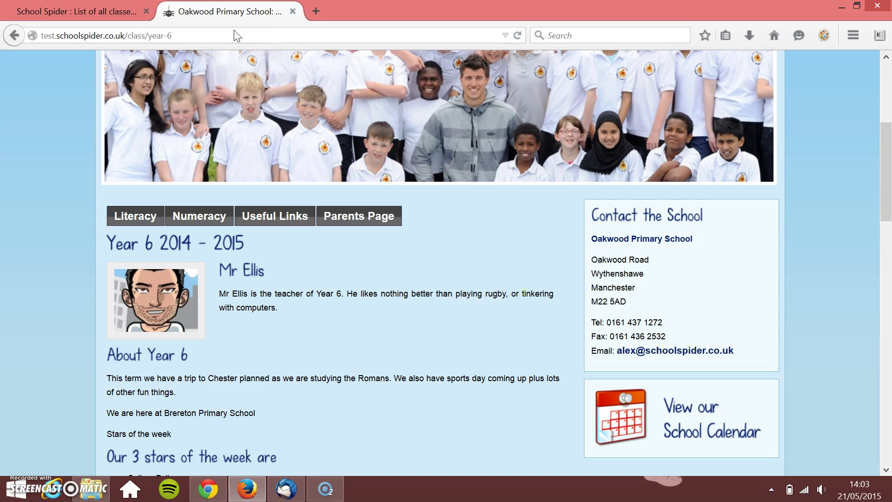
click(517, 36)
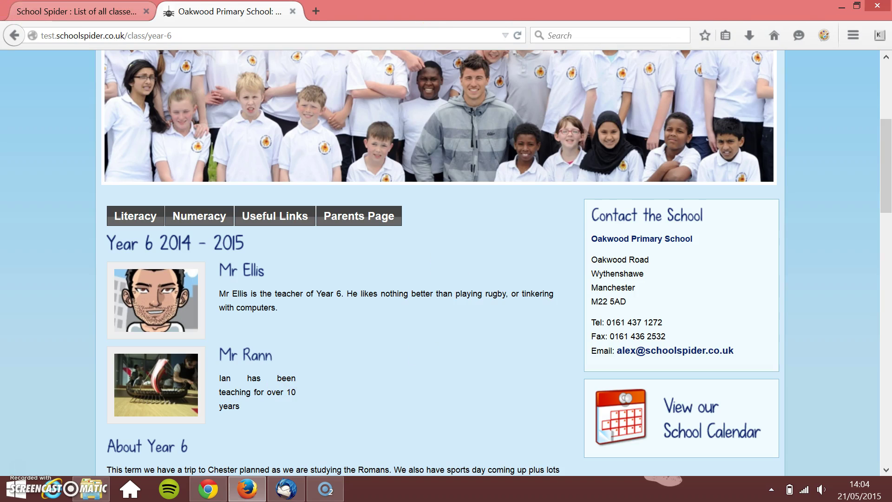
click(4, 12)
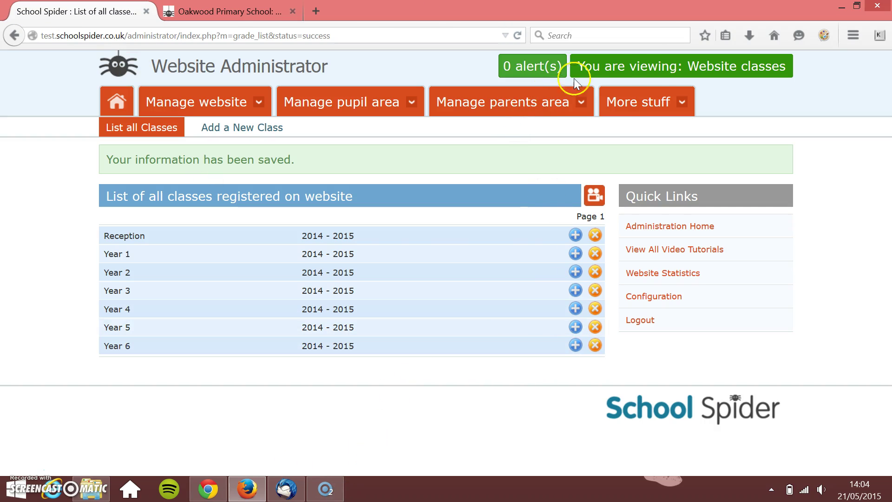